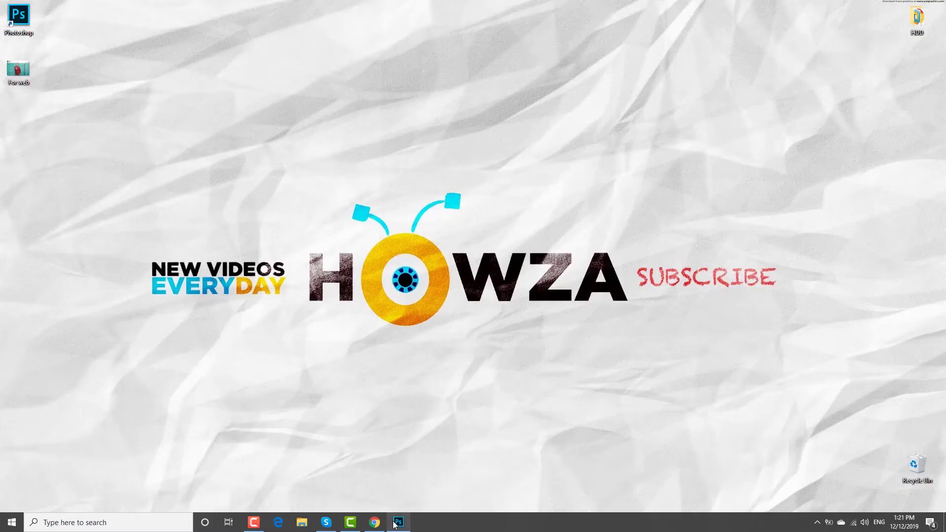
Create a new 1920×1080 document with a white background from the Photoshop start screen
left_click(397, 523)
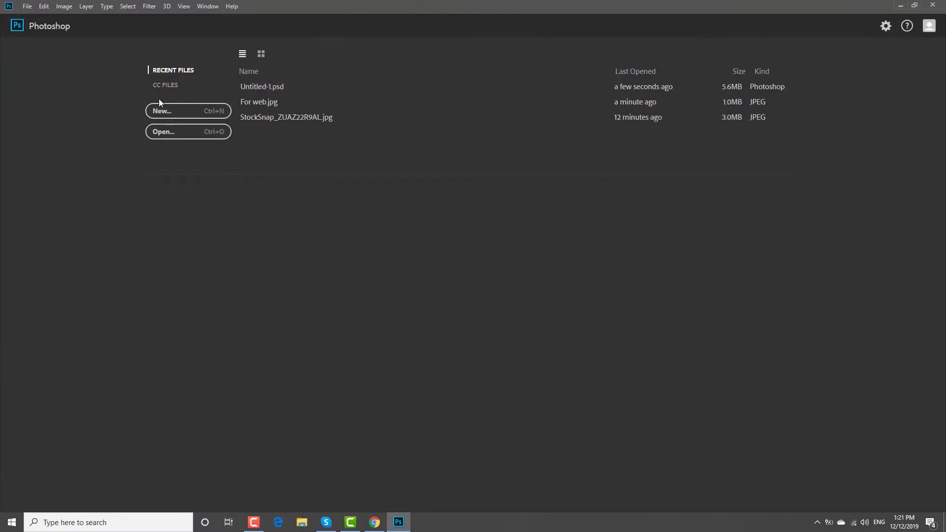
left_click(189, 111)
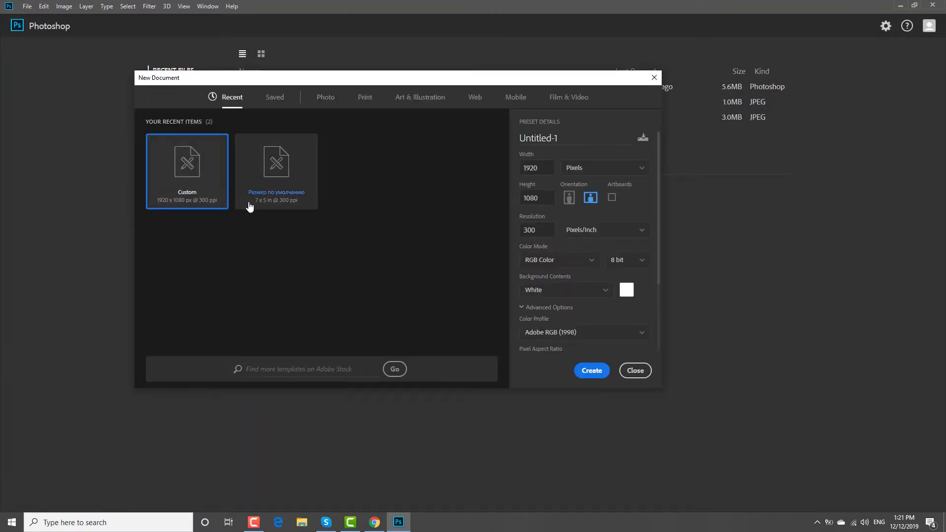
left_click(591, 370)
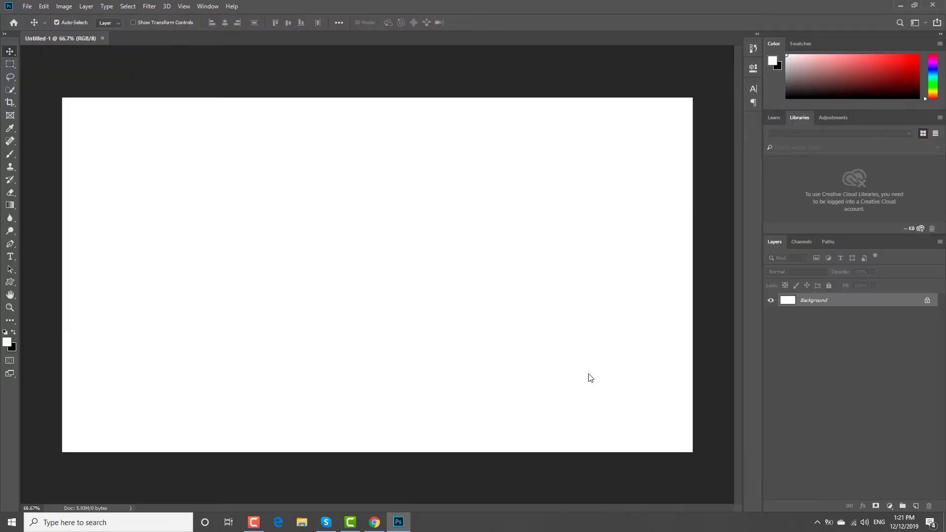
Draw a large heart custom shape across the upper middle of the canvas
right_click(14, 284)
left_click(66, 329)
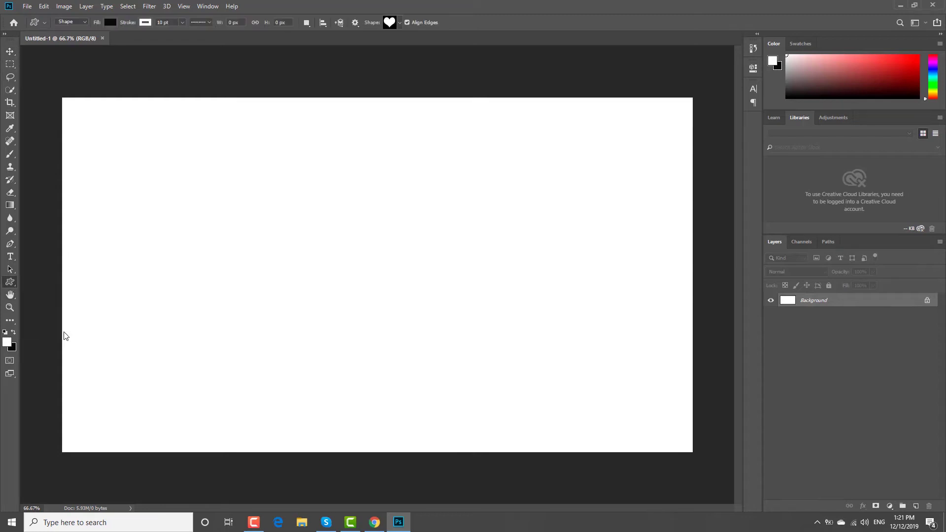
left_click(400, 21)
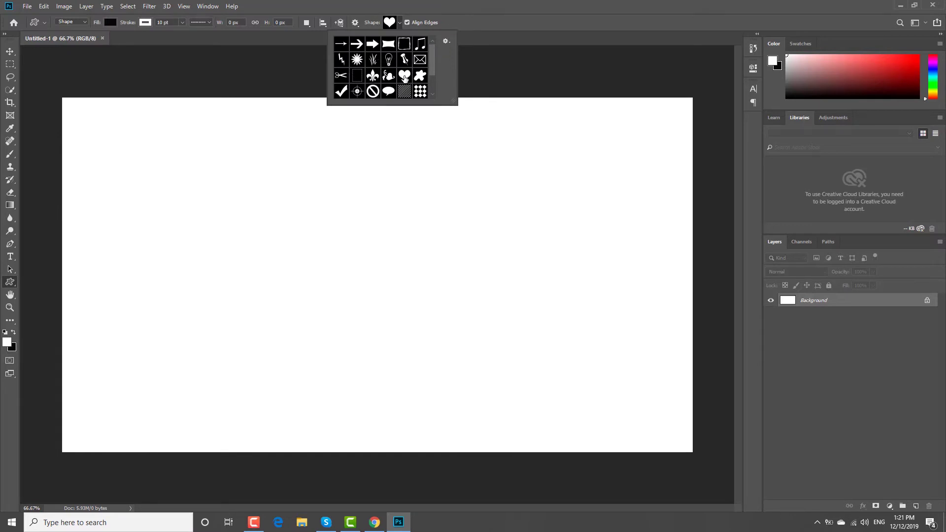
left_click(480, 133)
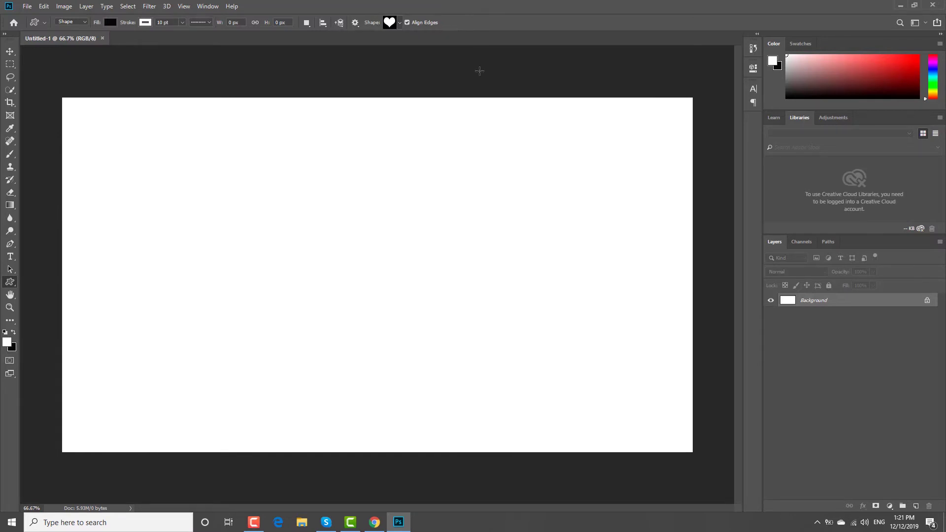
left_click(525, 130)
mouse_move(250, 137)
left_mouse_down()
mouse_move(475, 343)
mouse_move(538, 356)
left_mouse_up()
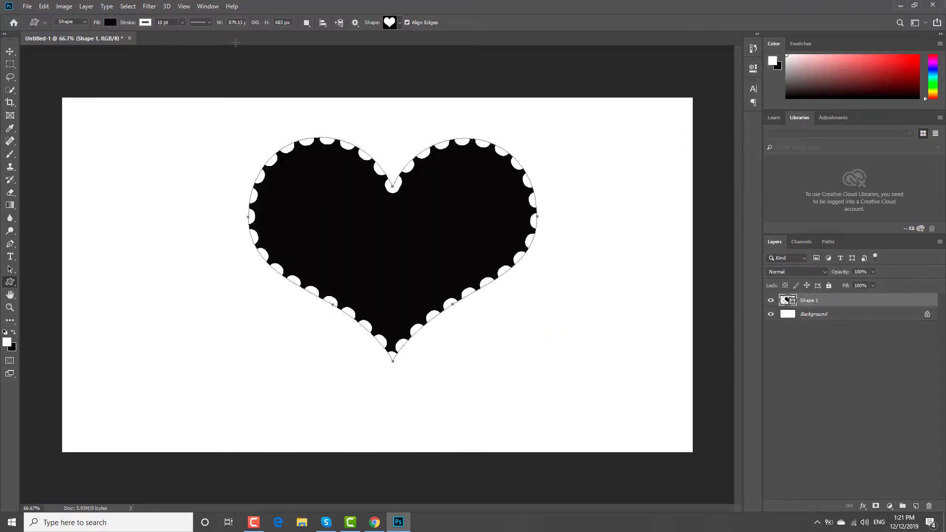
Set the heart's stroke to No Color so it is solid black
left_click(145, 22)
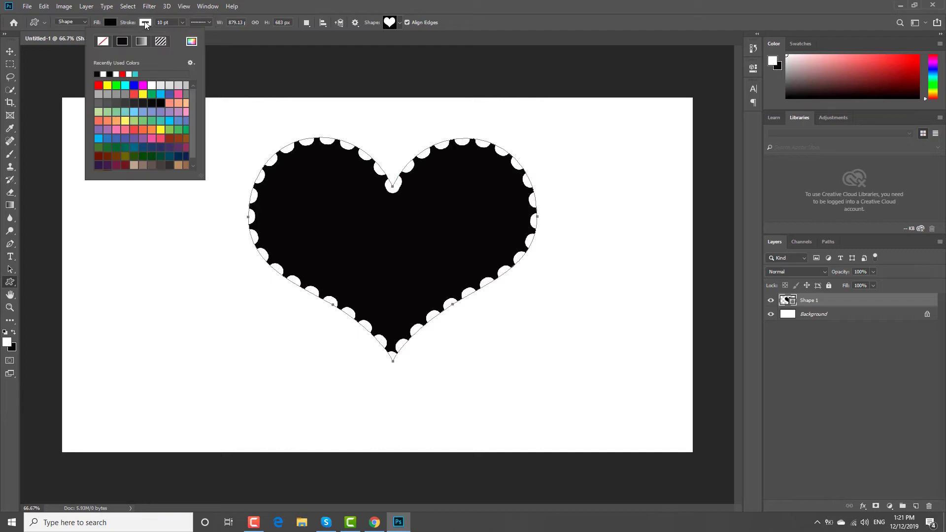
left_click(101, 72)
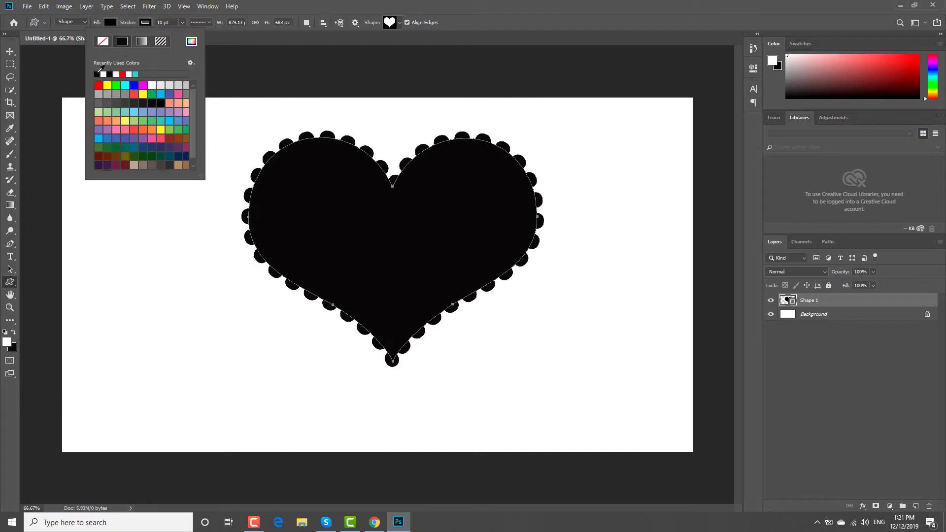
left_click(104, 42)
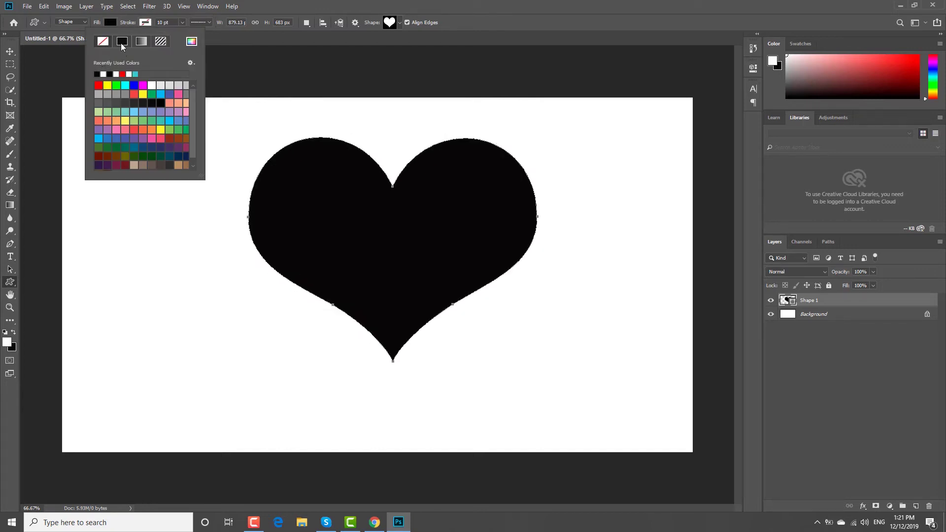
left_click(238, 80)
left_click(238, 80)
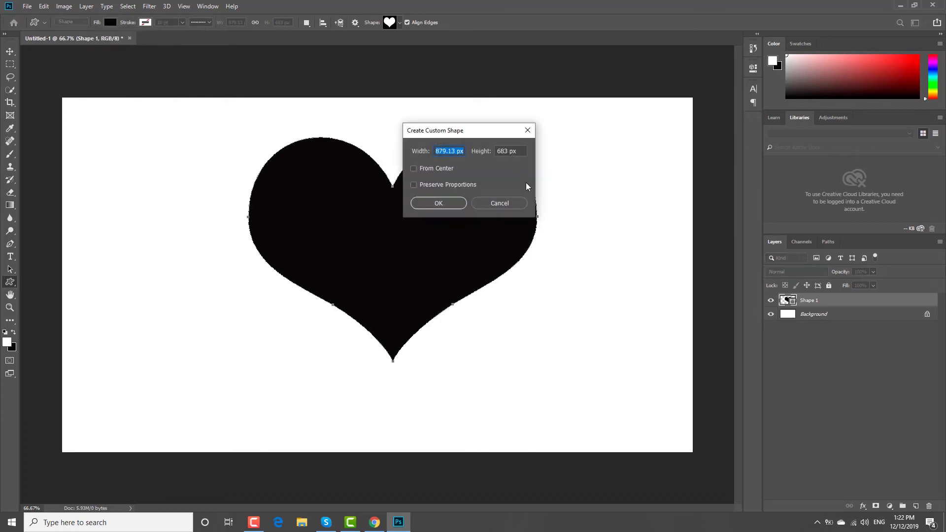
Cancel the Create Custom Shape dialog and move the heart slightly down and left
left_click(508, 205)
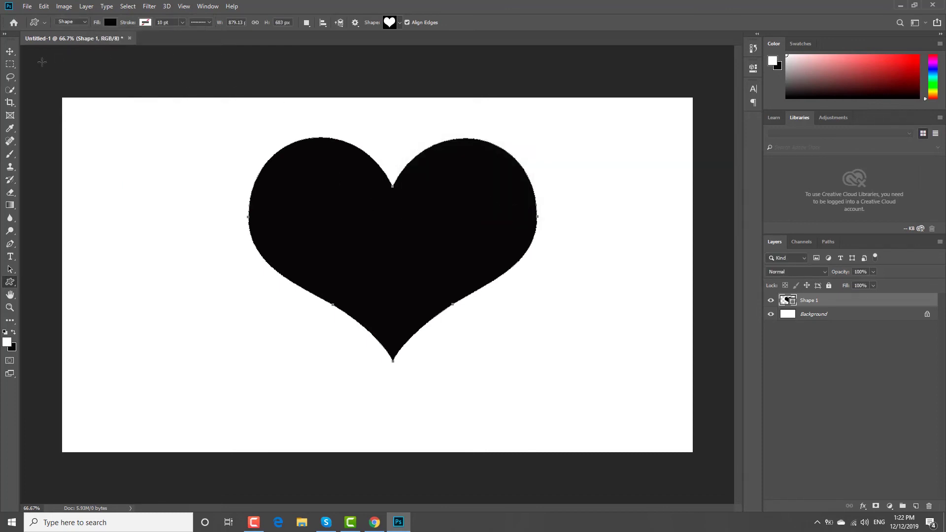
left_click(12, 51)
left_click_drag(386, 241, 370, 257)
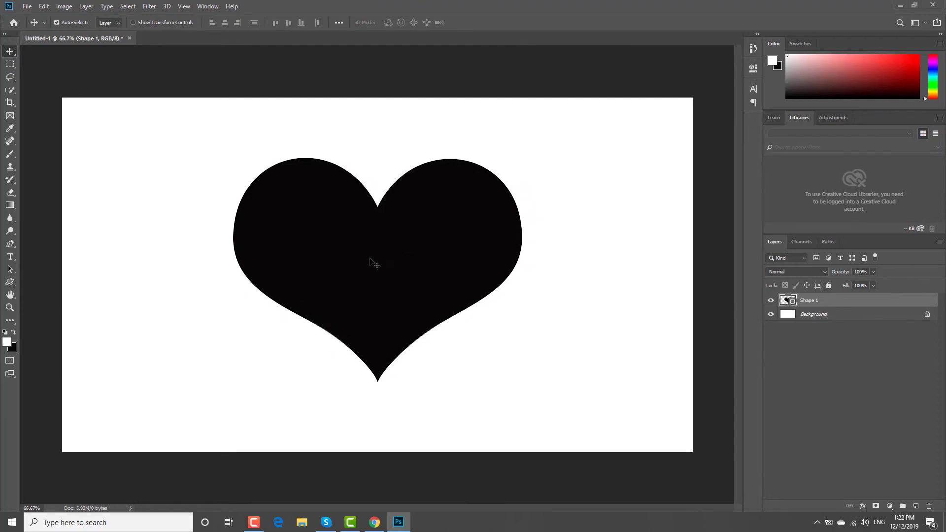
left_click(27, 8)
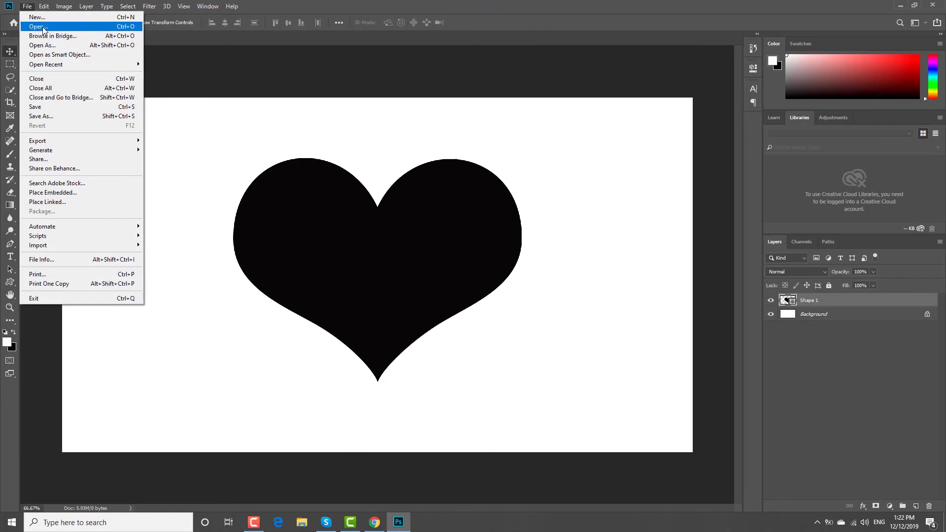
Open For web.jpg, leaving its missing colour profile as is
left_click(39, 28)
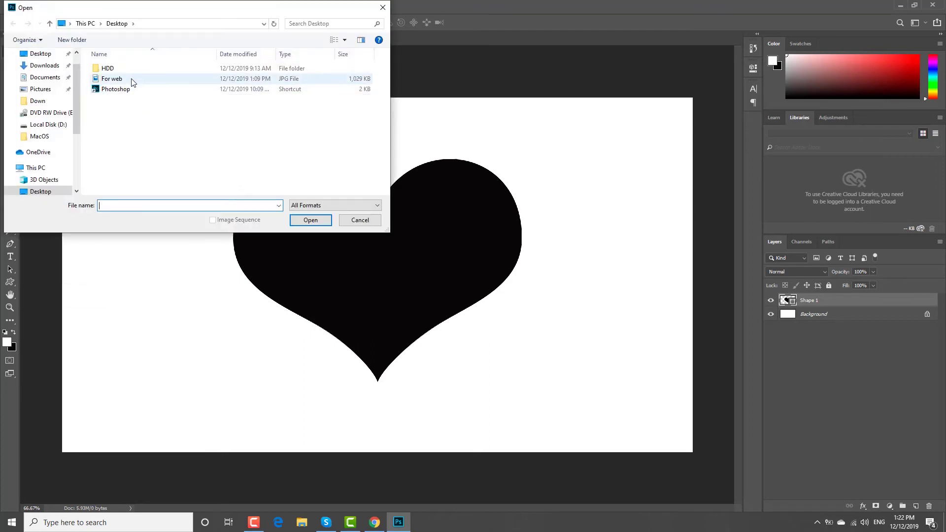
left_click(133, 78)
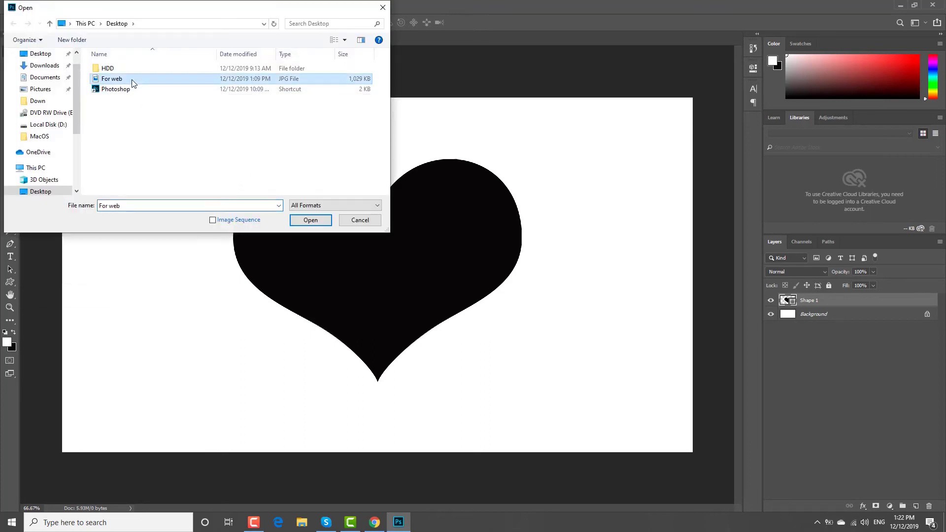
left_click(310, 221)
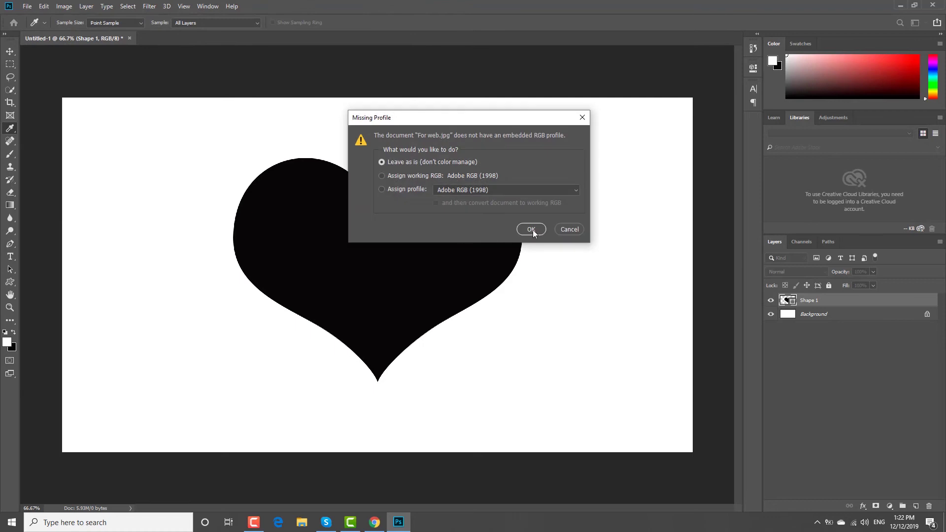
left_click(533, 229)
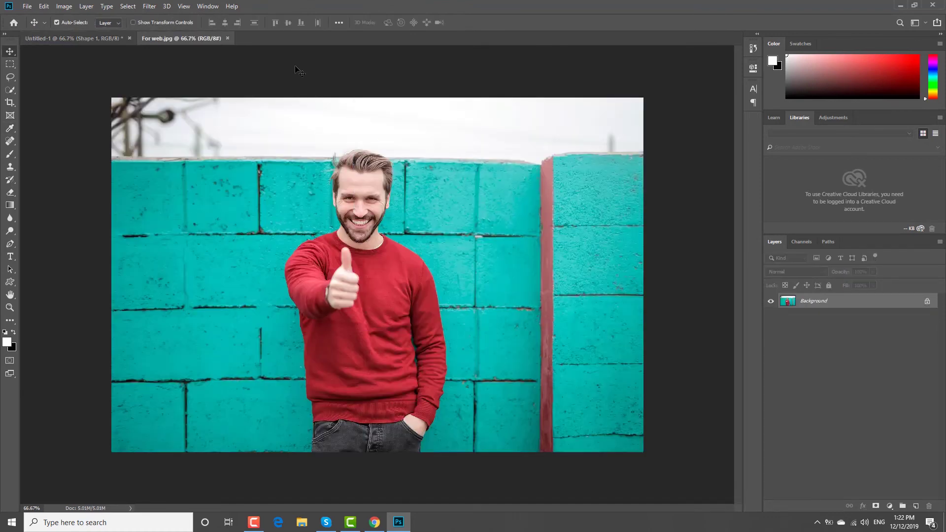
Copy the For web.jpg photo layer into the Untitled-1 heart document
left_click(94, 41)
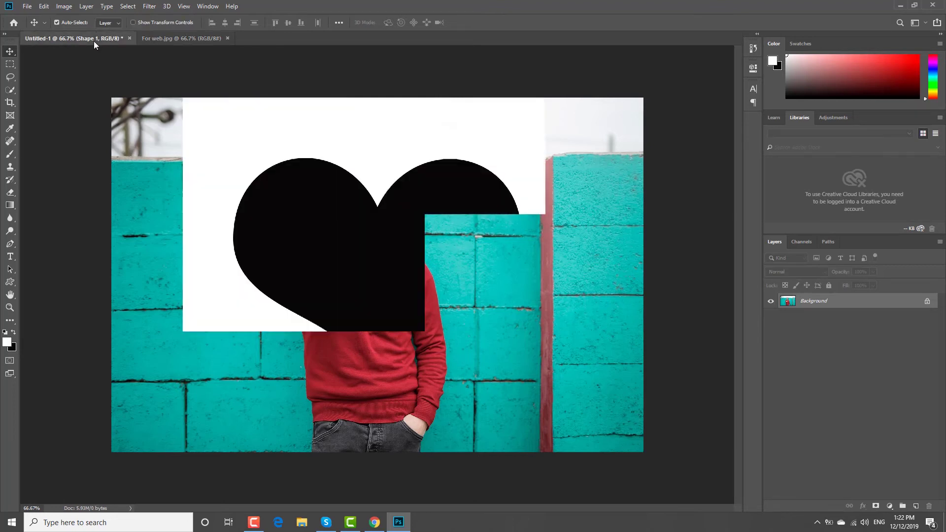
left_click(163, 40)
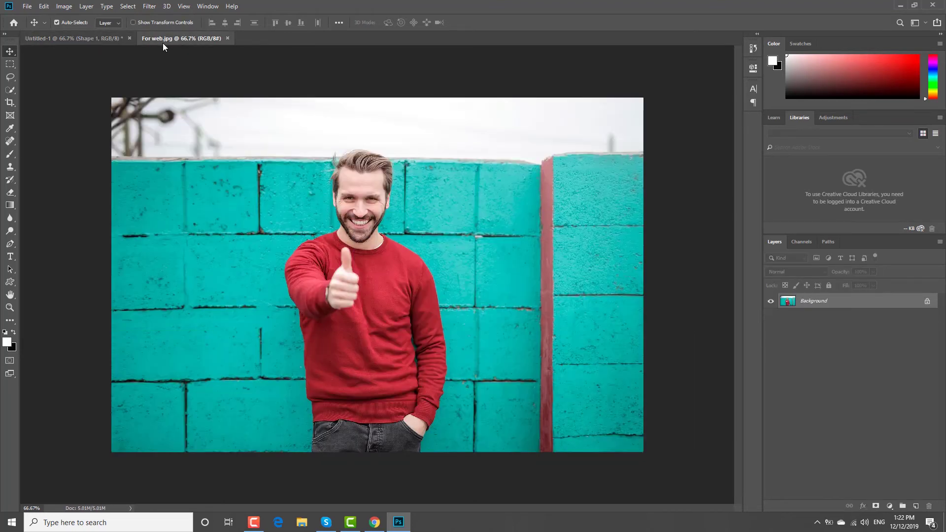
left_click_drag(166, 40, 58, 75)
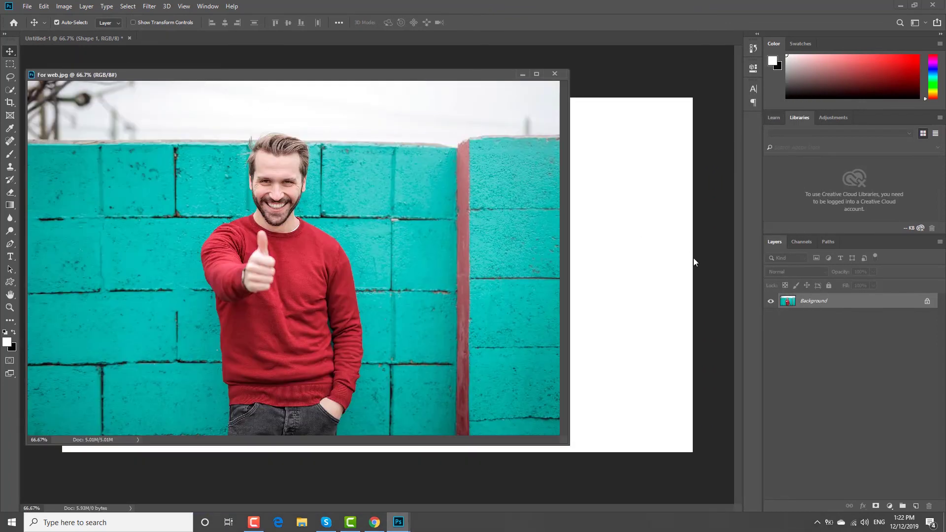
left_click_drag(820, 301, 633, 296)
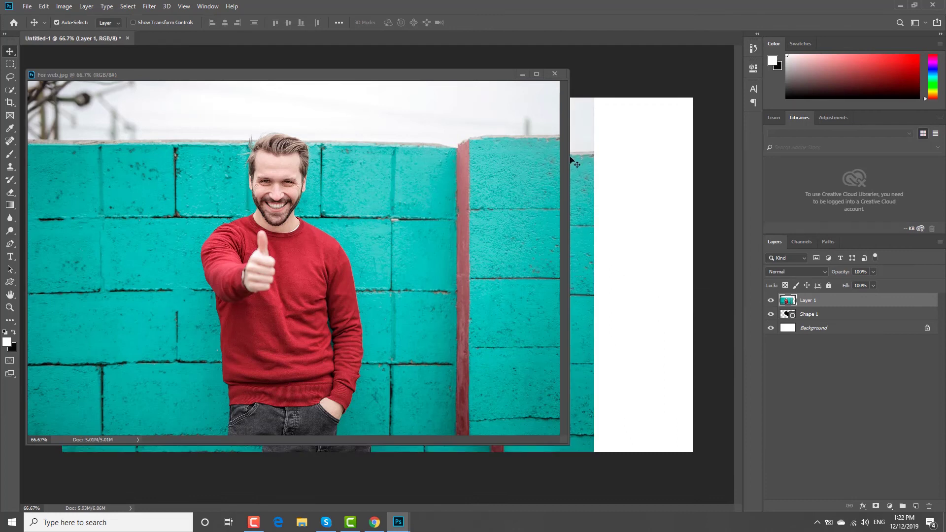
left_click(554, 73)
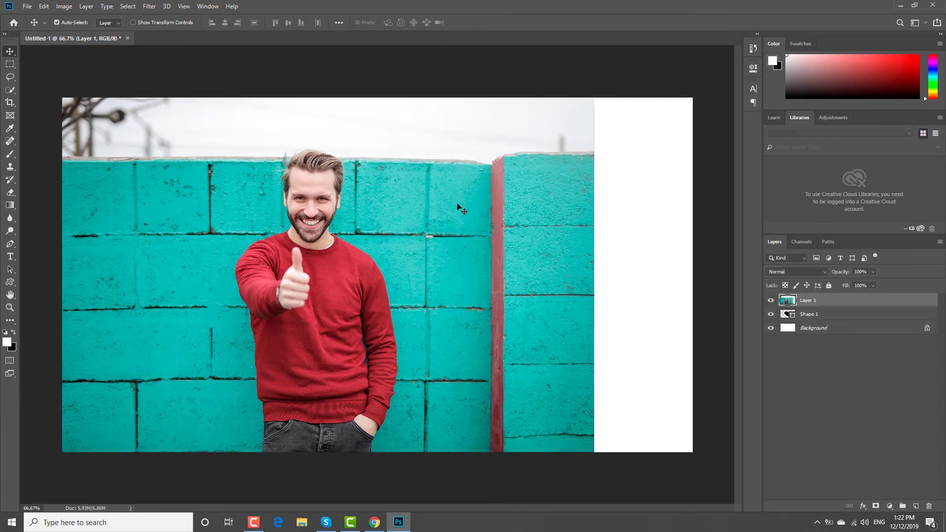
Move the photo right and down, toggling the photo and heart layer visibility
left_click_drag(344, 233, 412, 253)
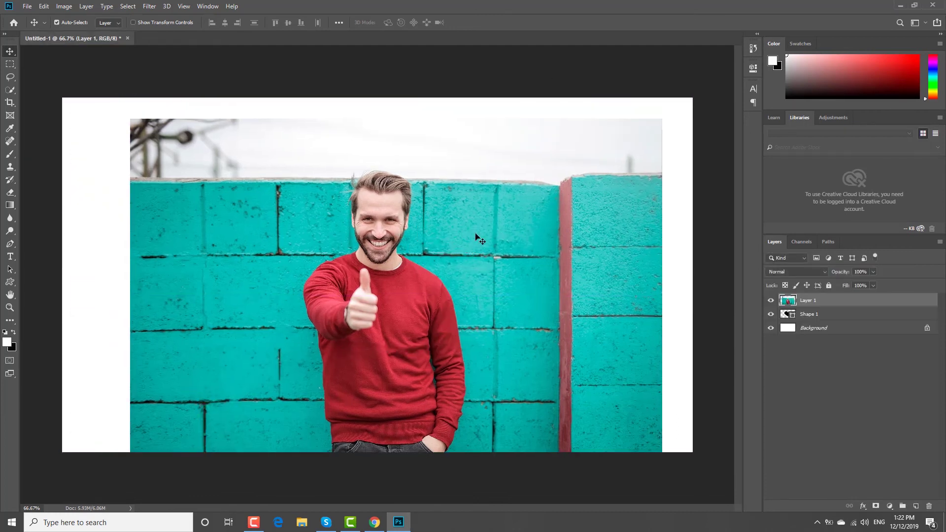
left_click(771, 300)
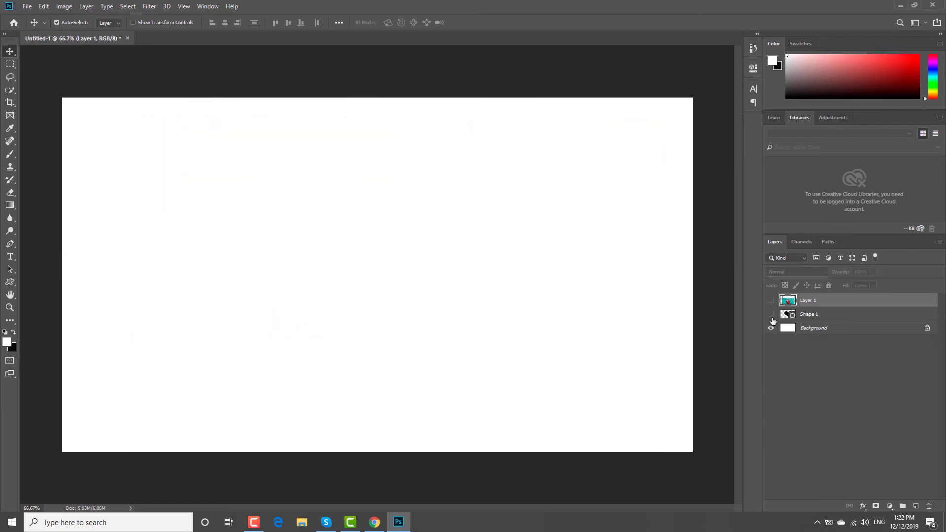
left_click(771, 314)
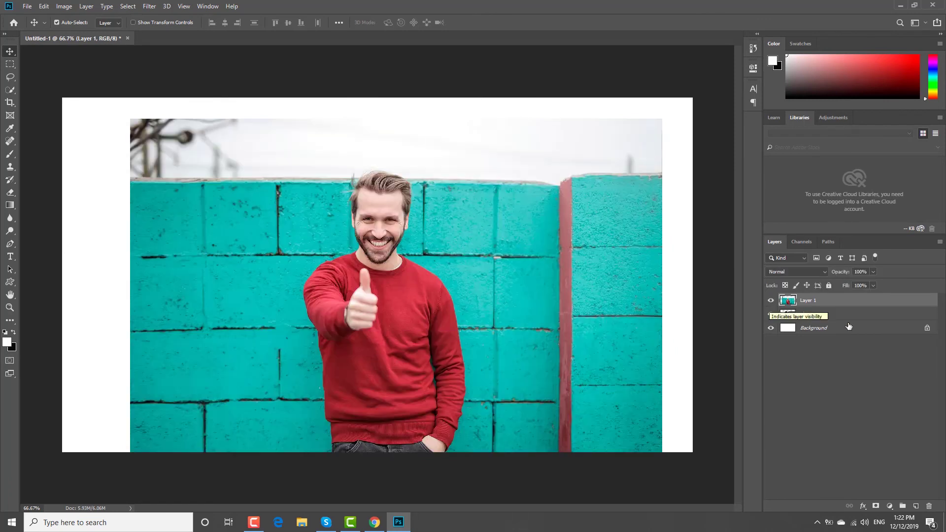
Clip Layer 1 to the heart and nudge the photo so his face fits
left_click(87, 9)
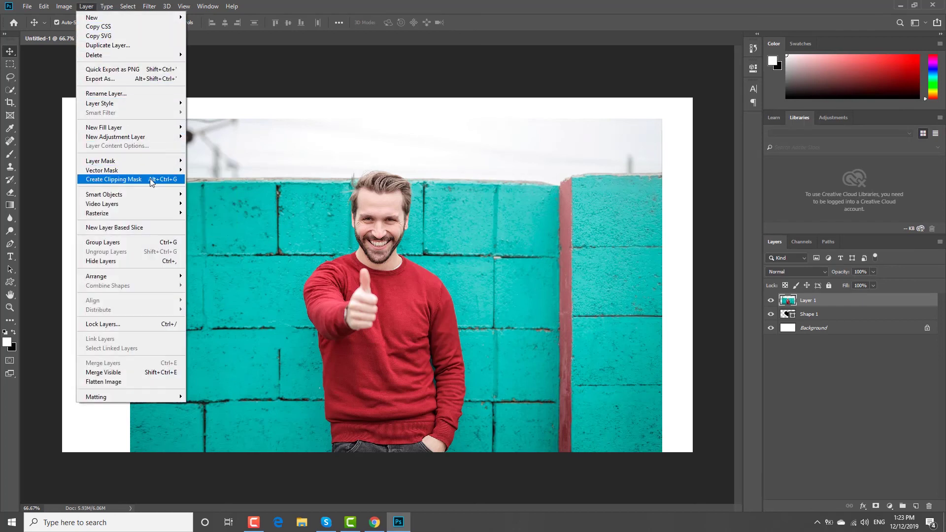
left_click(150, 178)
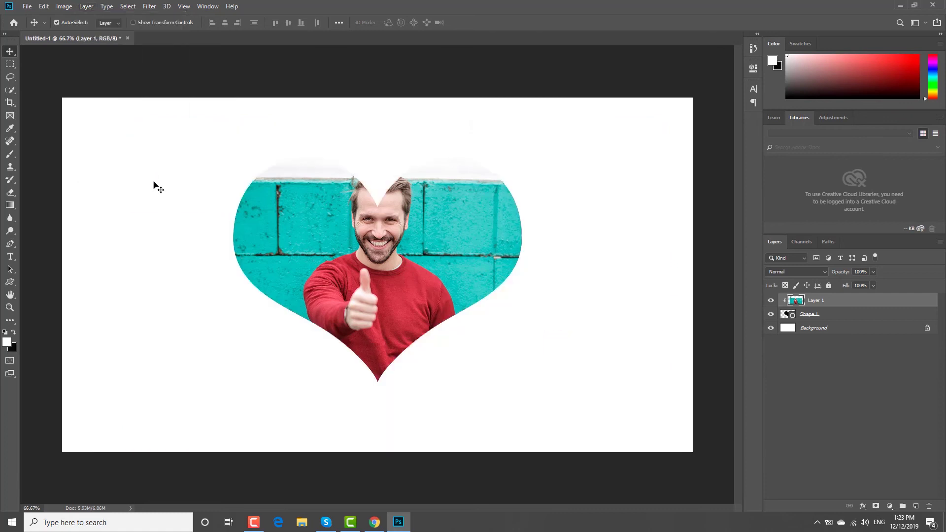
left_click_drag(366, 286, 385, 310)
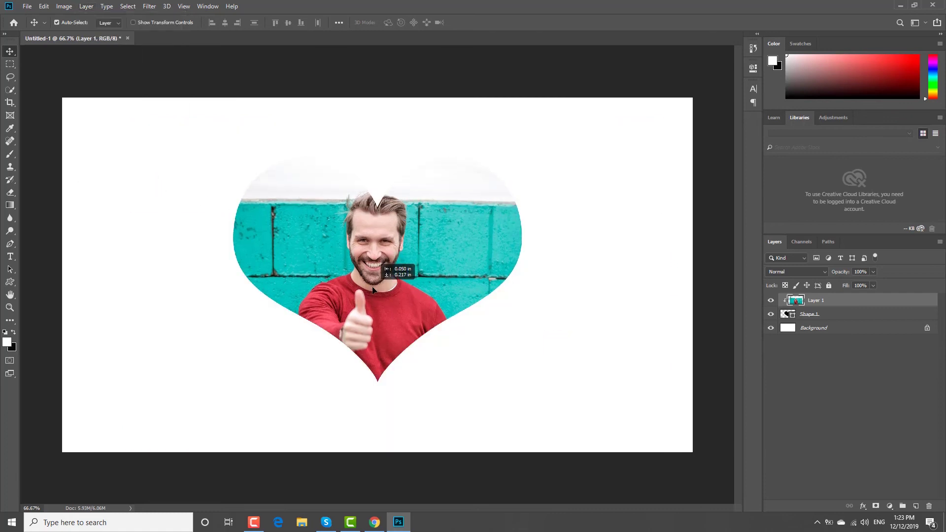